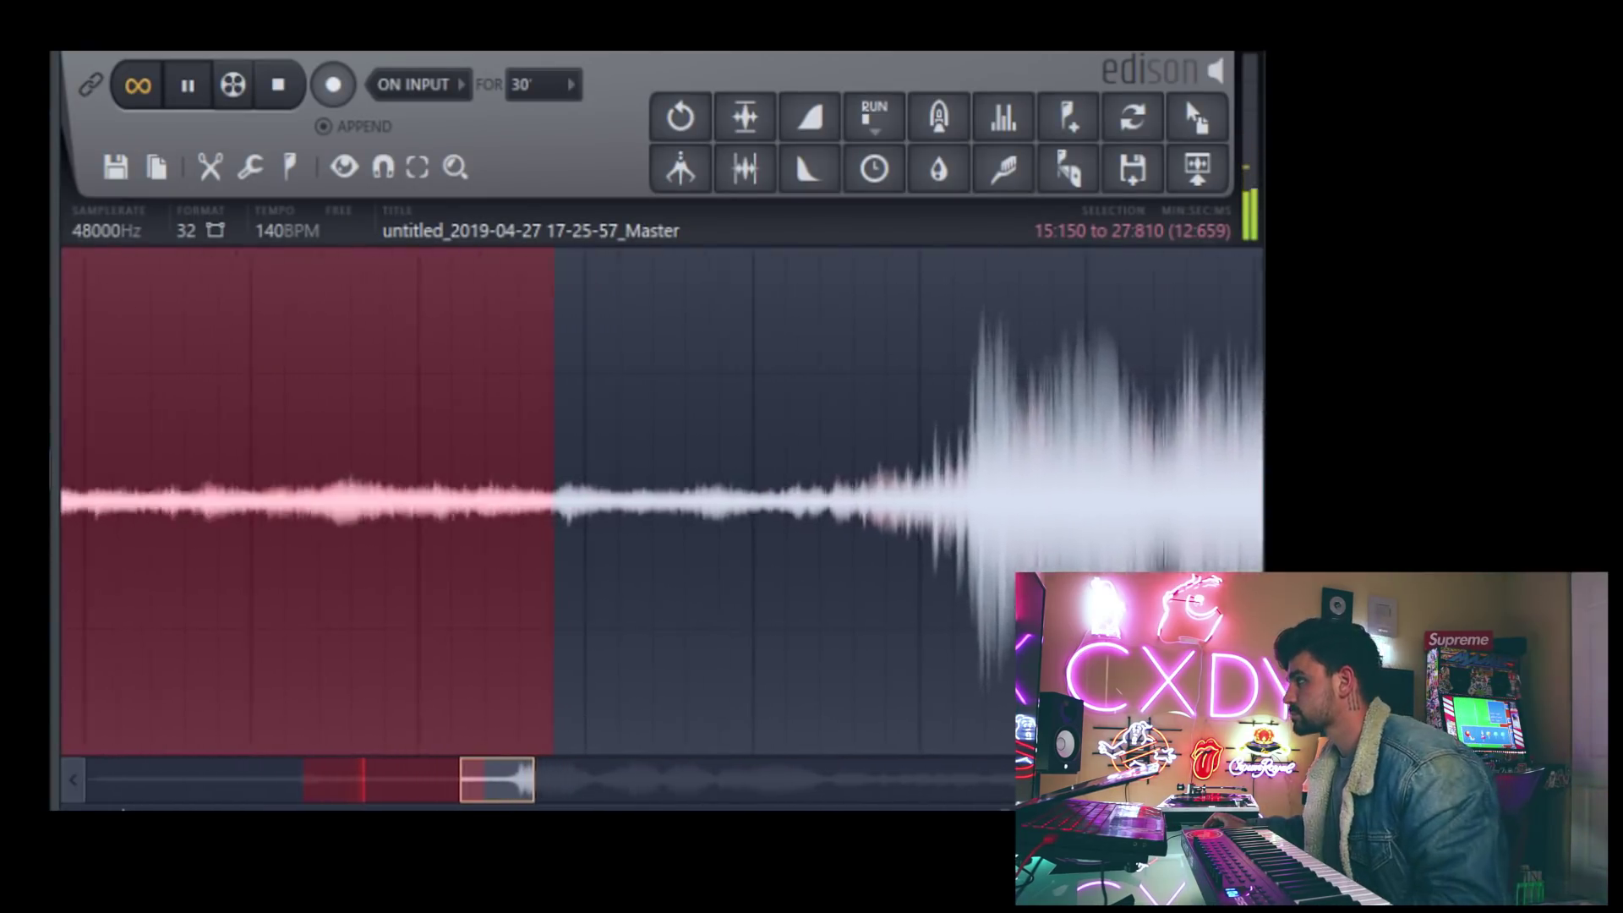
{"action": "scroll", "coordinate": [398, 532], "scroll_direction": "up", "scroll_amount": 3}
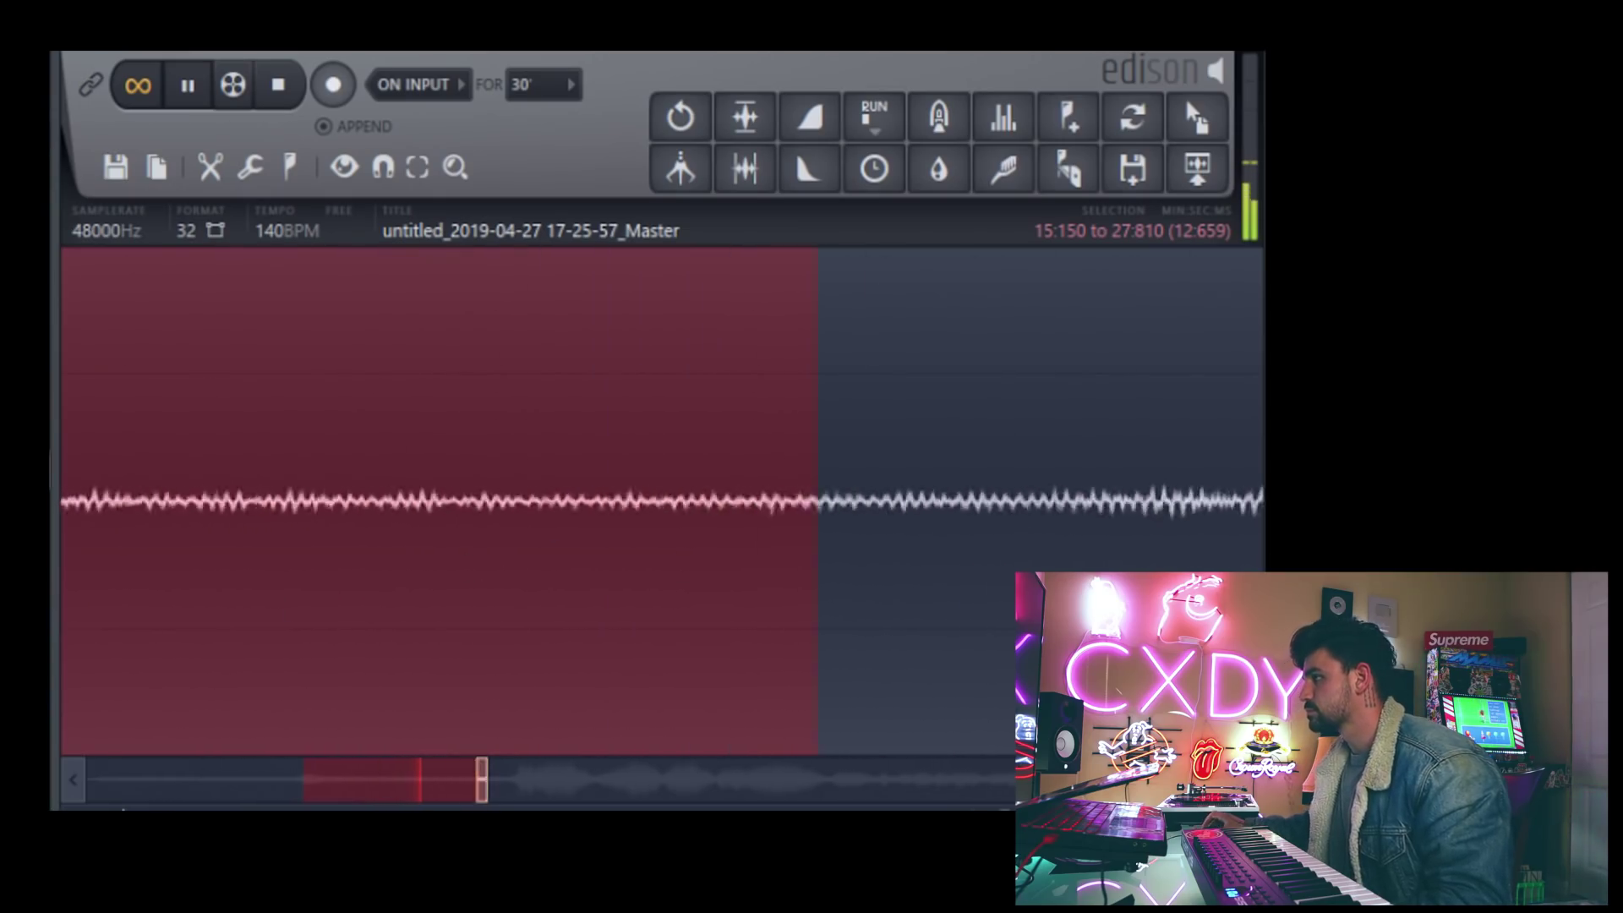
{"action": "scroll", "coordinate": [581, 547], "scroll_direction": "down", "scroll_amount": 3}
{"action": "scroll", "coordinate": [562, 568], "scroll_direction": "up", "scroll_amount": 2}
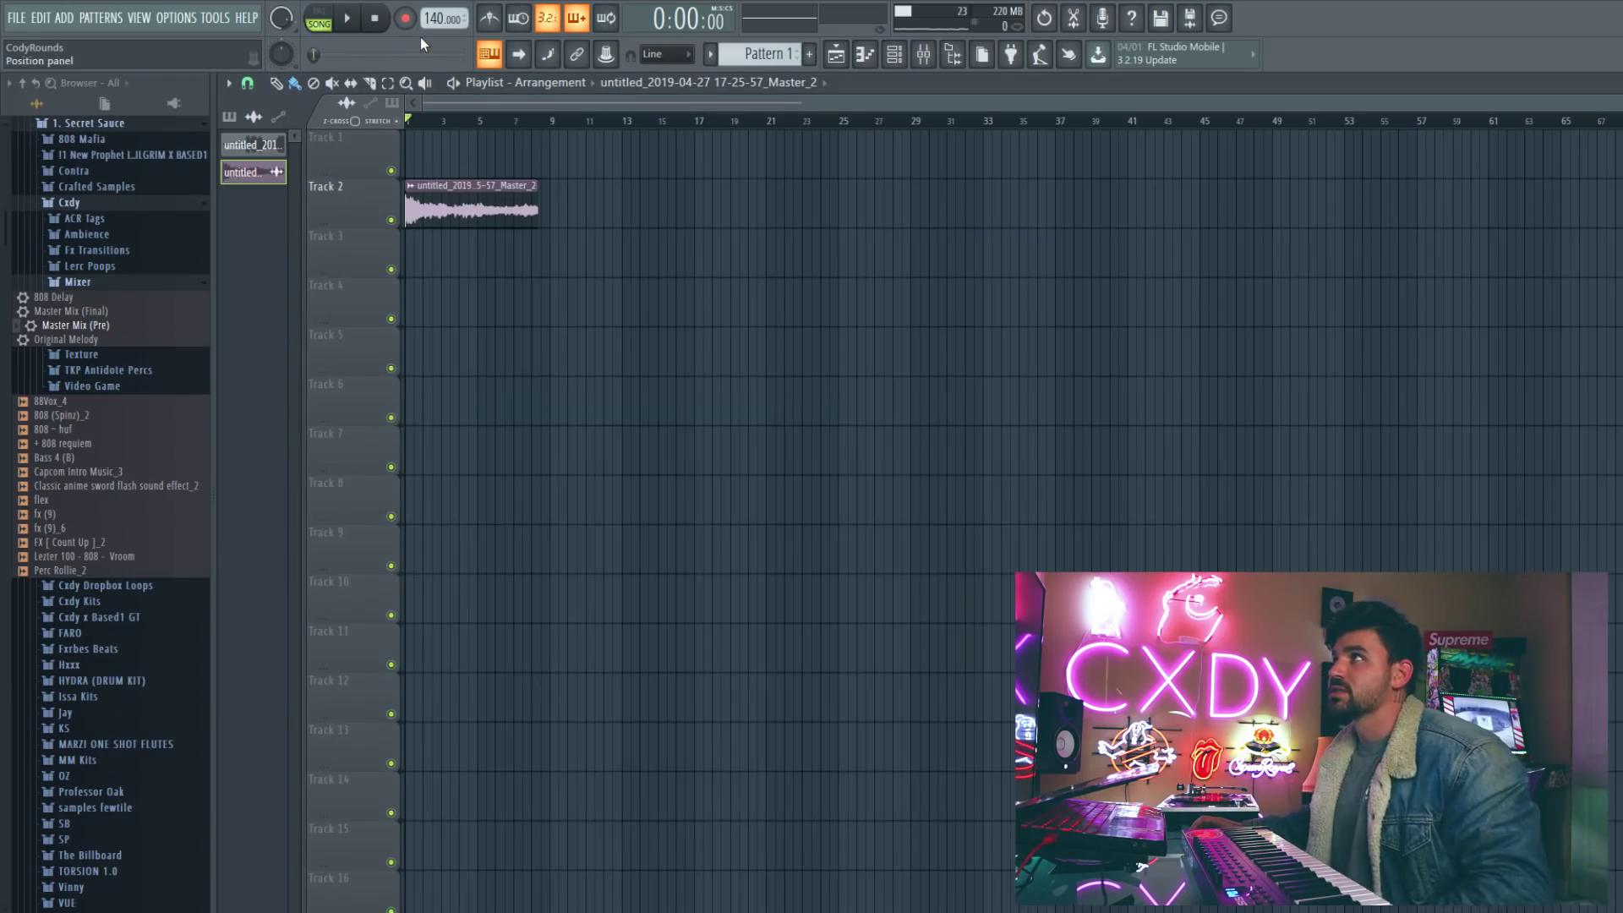
Step: Set the project tempo to 160 BPM, extend the Track 2 audio clip to bar 9, and play it back
{"action": "left_click_drag", "start_coordinate": [433, 19], "coordinate": [433, 9]}
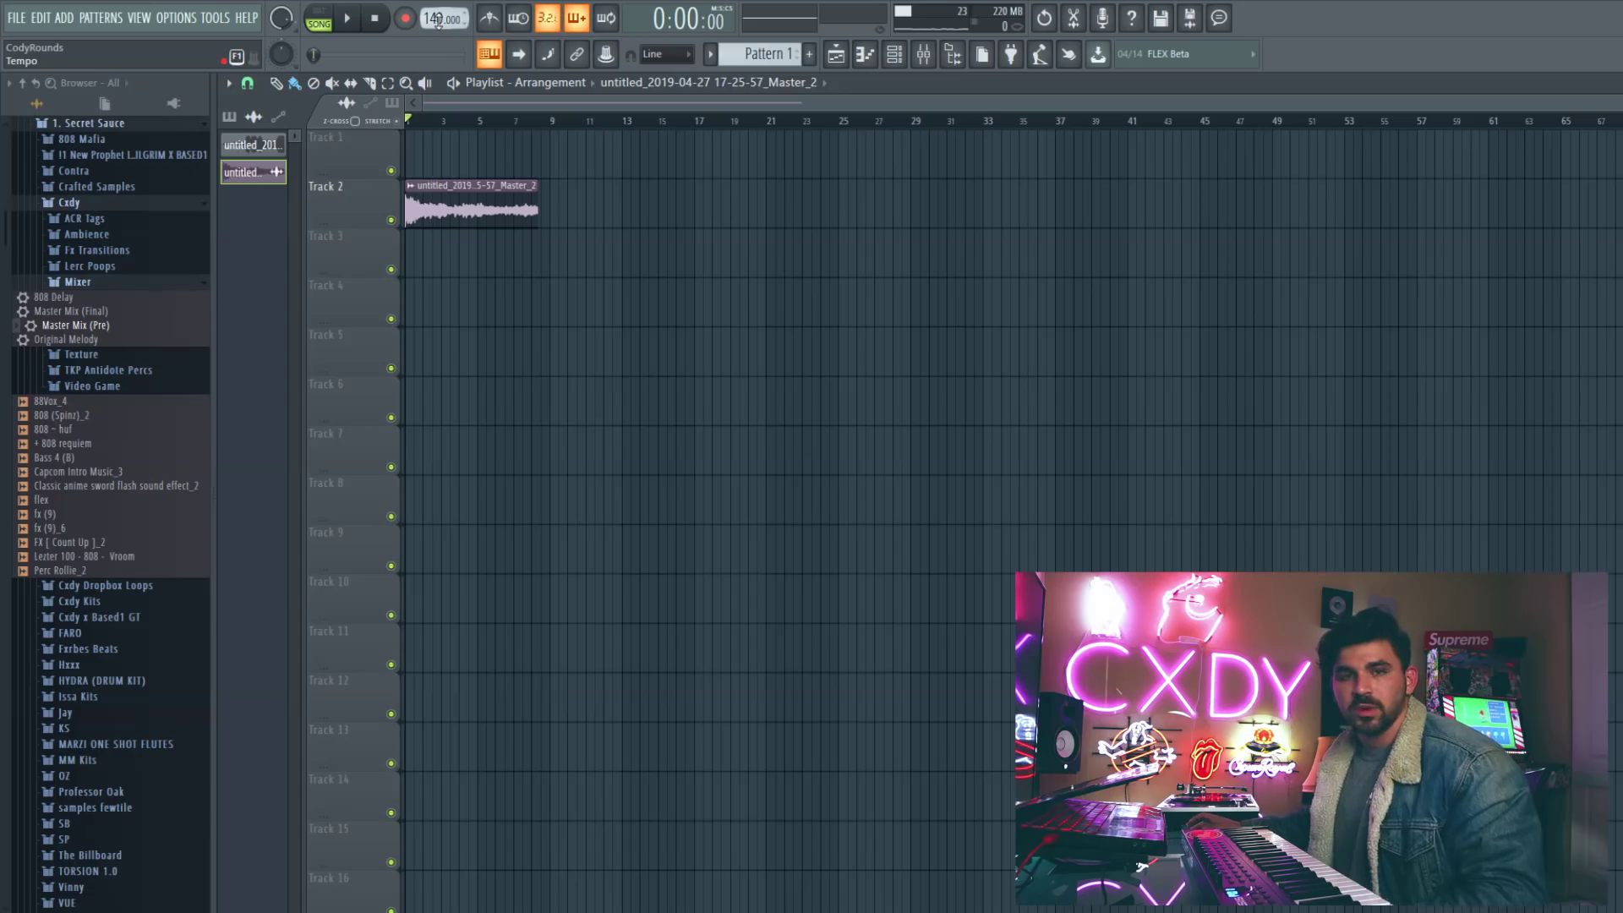
{"action": "left_click_drag", "start_coordinate": [438, 20], "coordinate": [437, 10]}
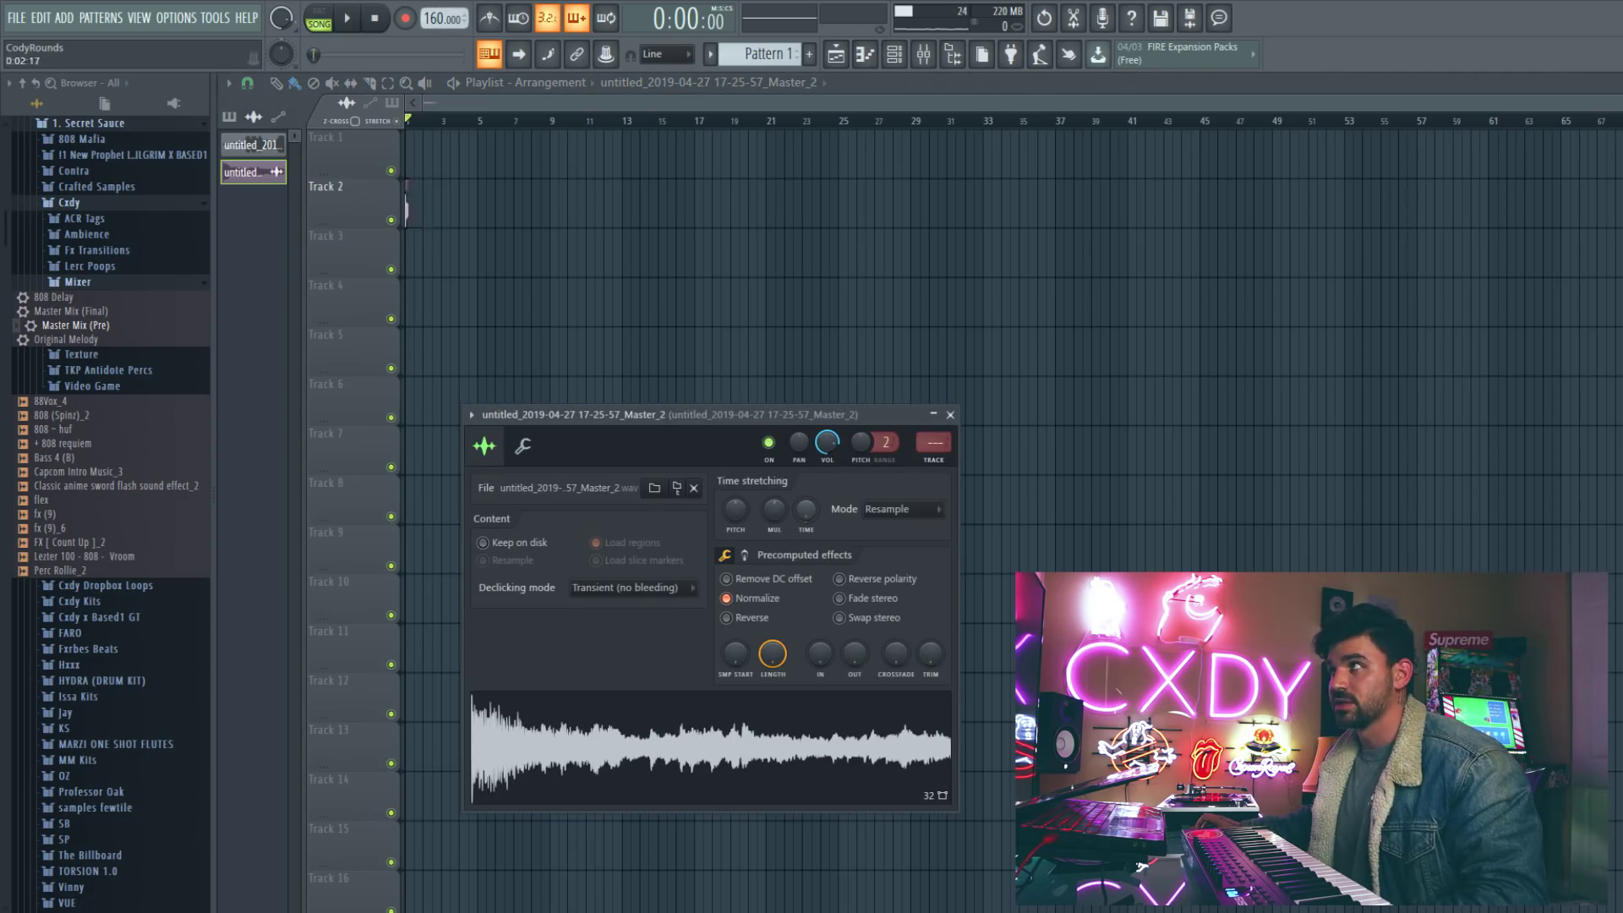
{"action": "left_click_drag", "start_coordinate": [477, 222], "coordinate": [548, 222]}
{"action": "key", "text": "space"}
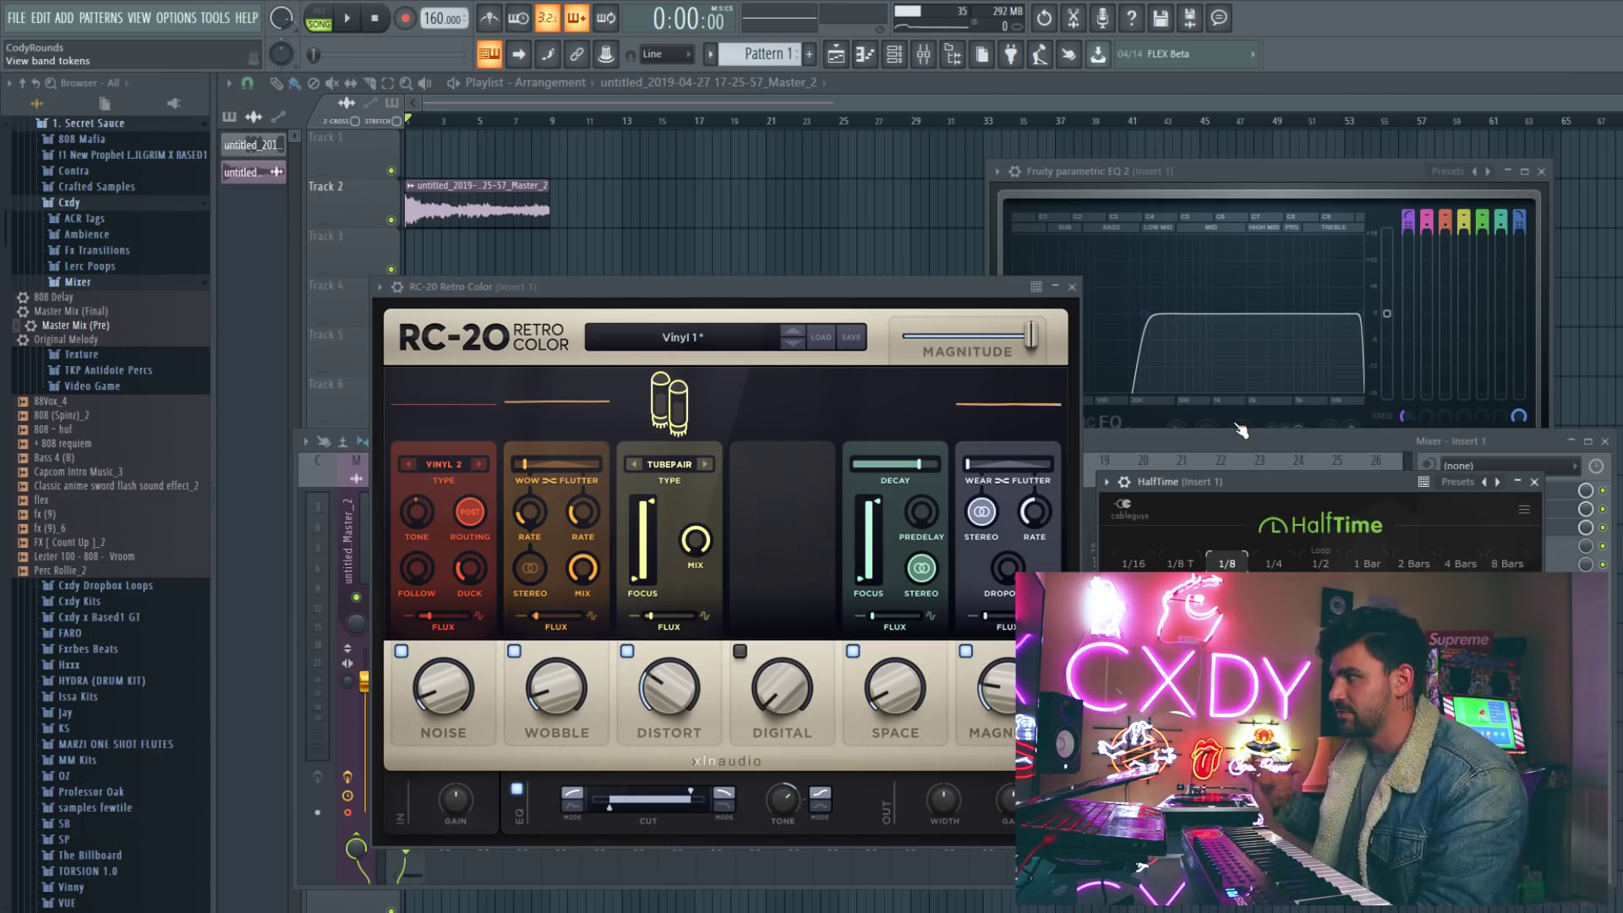
Step: Lower the high-pass band of Insert 1's parametric EQ to about 229 Hz and save the project with all plugin windows closed
{"action": "mouse_move", "coordinate": [1151, 314]}
{"action": "left_mouse_down"}
{"action": "mouse_move", "coordinate": [1064, 313]}
{"action": "mouse_move", "coordinate": [1133, 314]}
{"action": "left_mouse_up"}
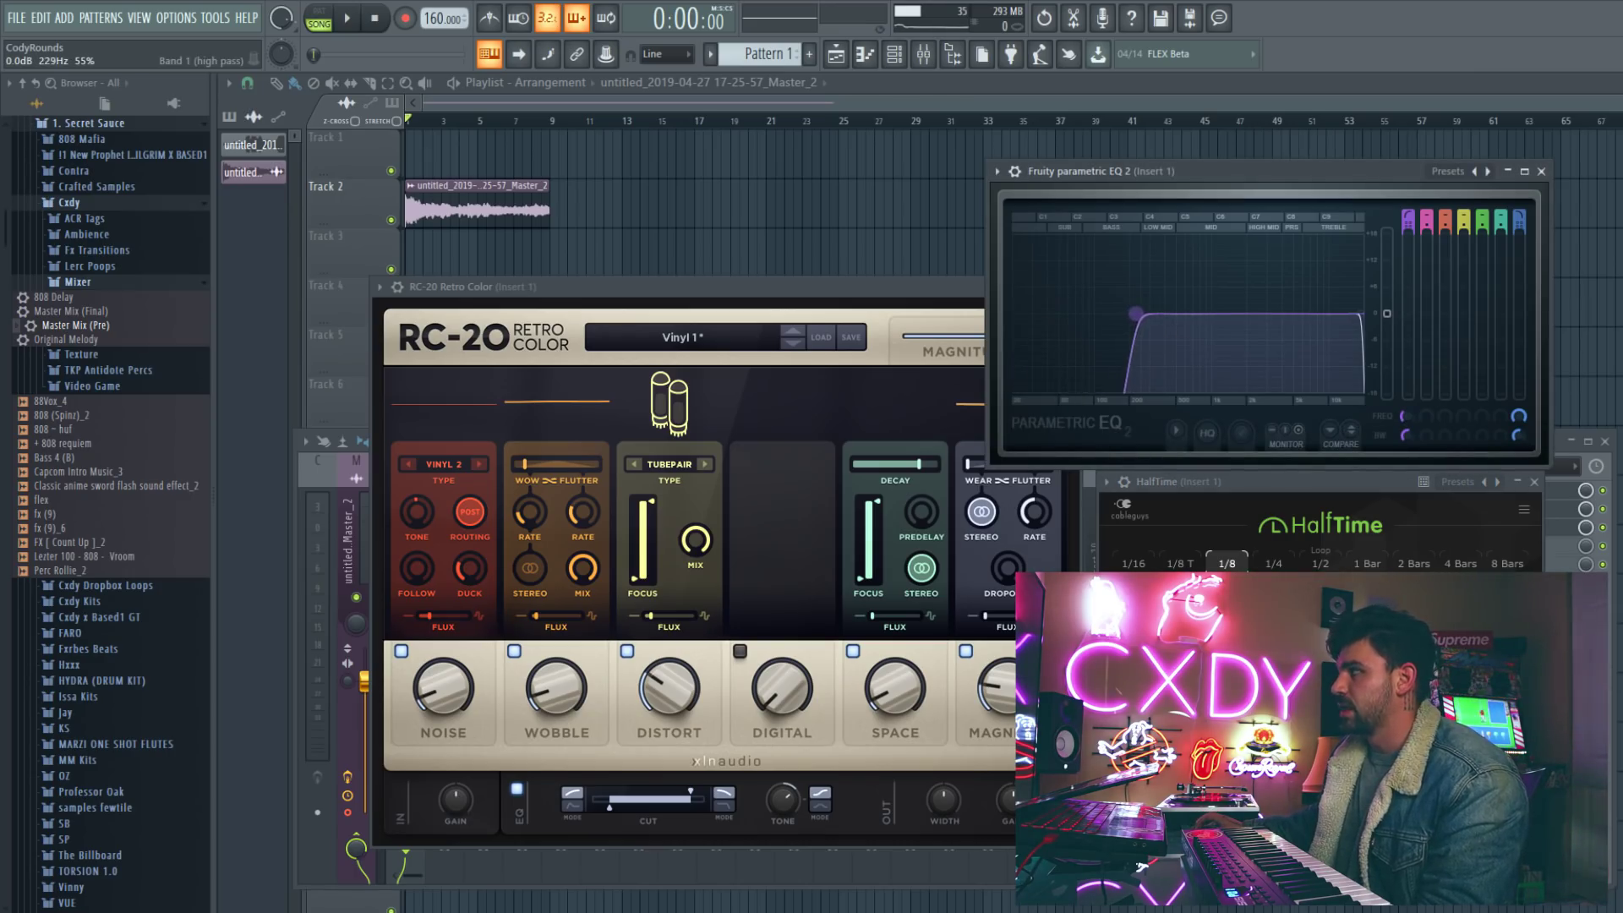
{"action": "key", "text": "ctrl+s"}
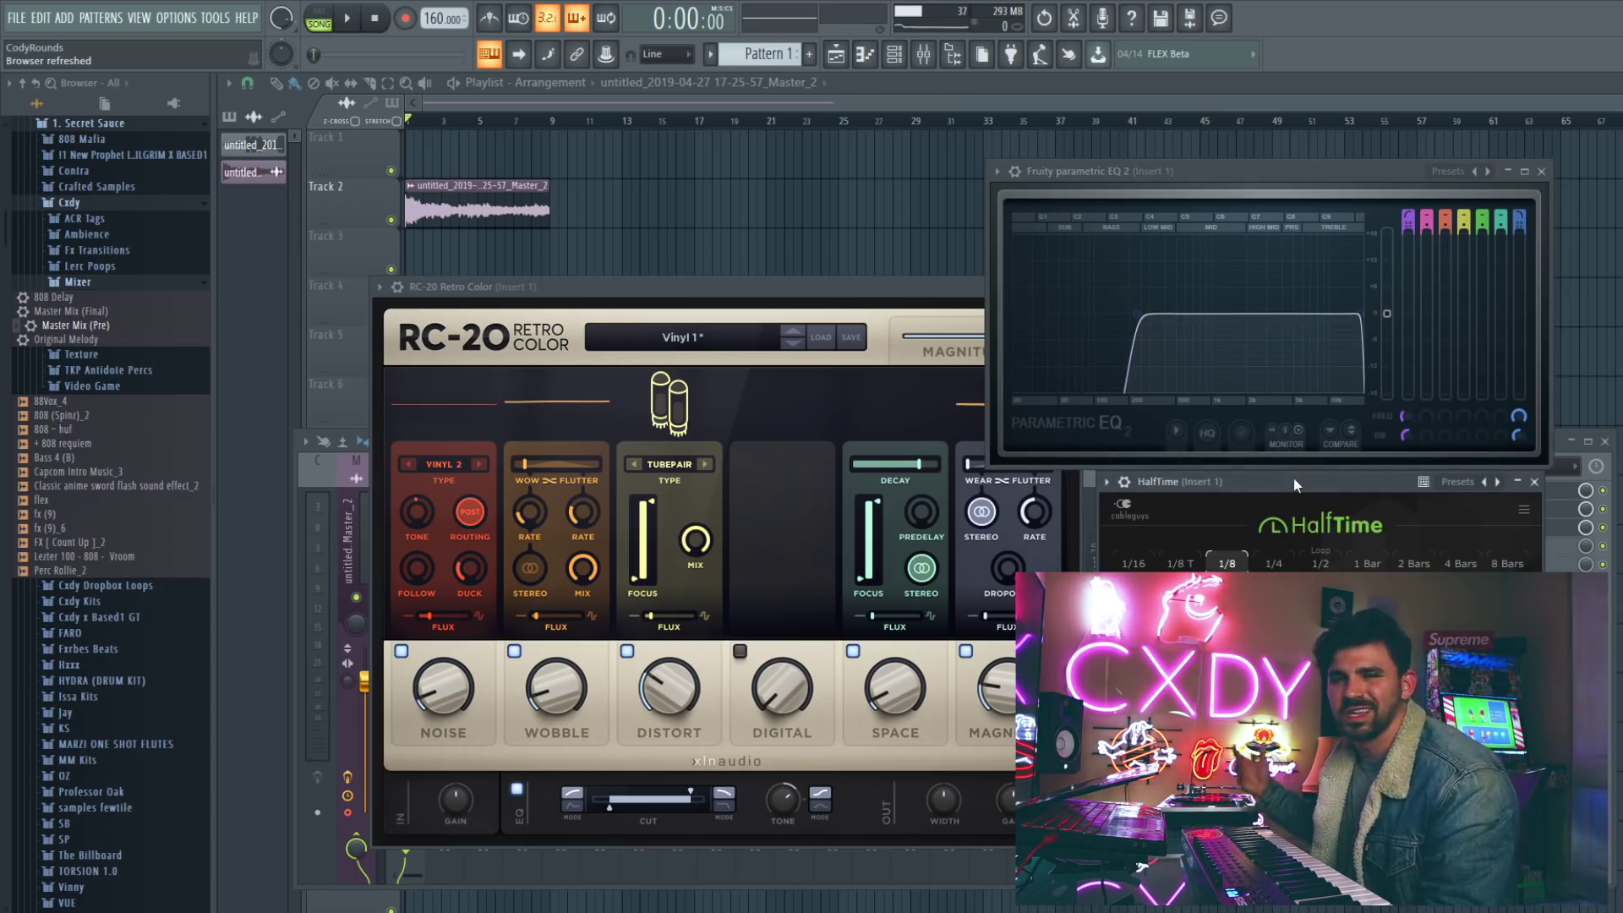
{"action": "key", "text": "F12"}
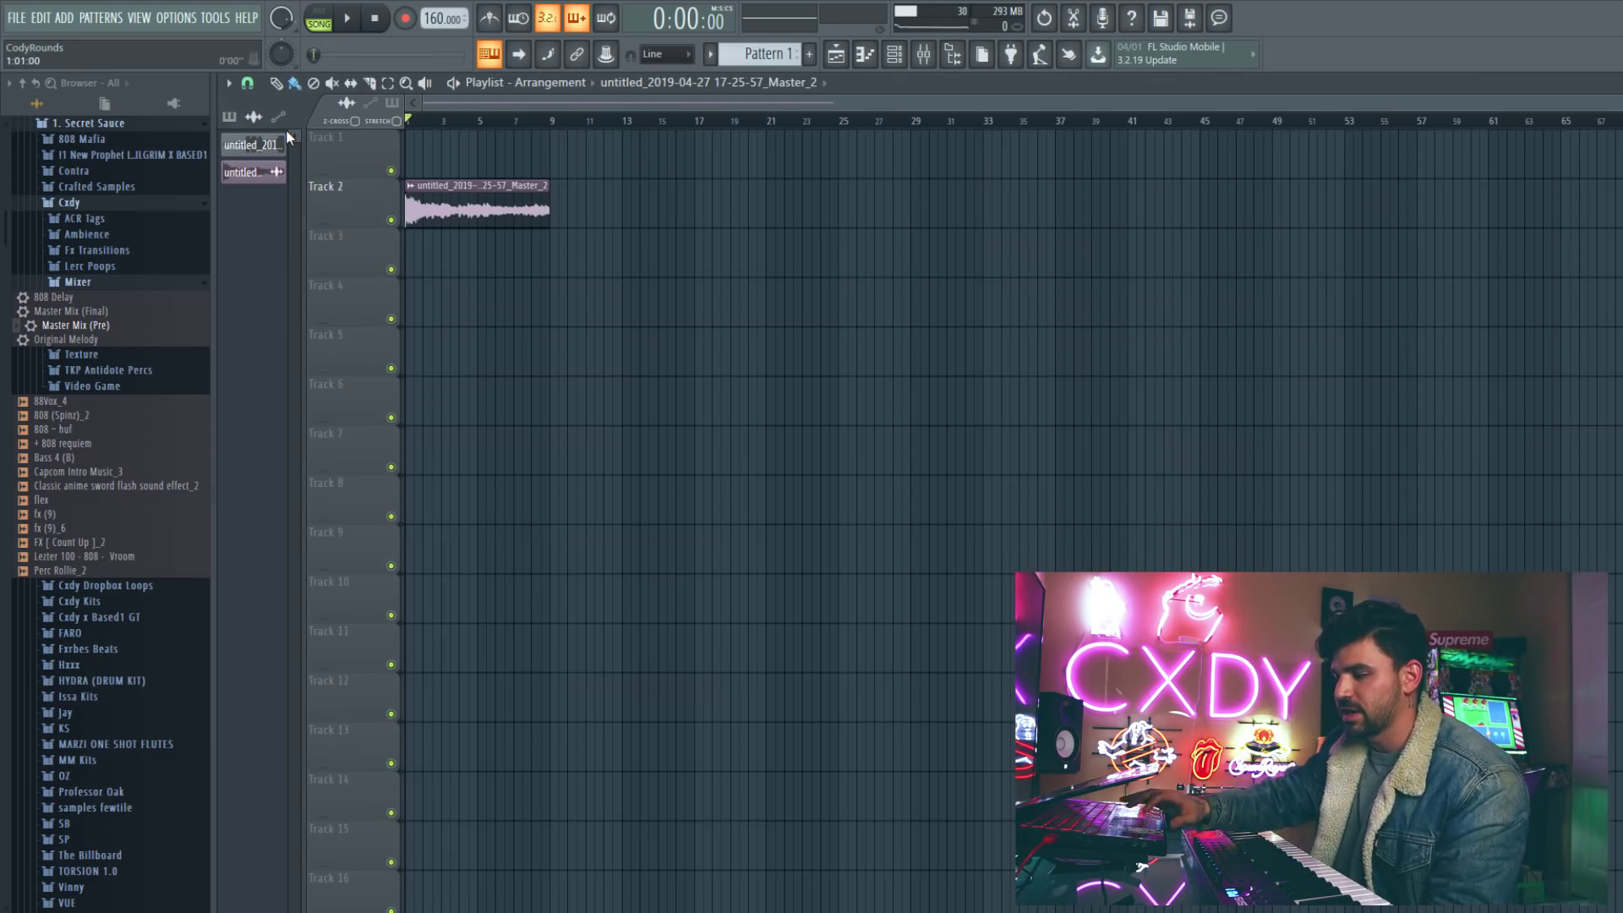
{"action": "key", "text": "space"}
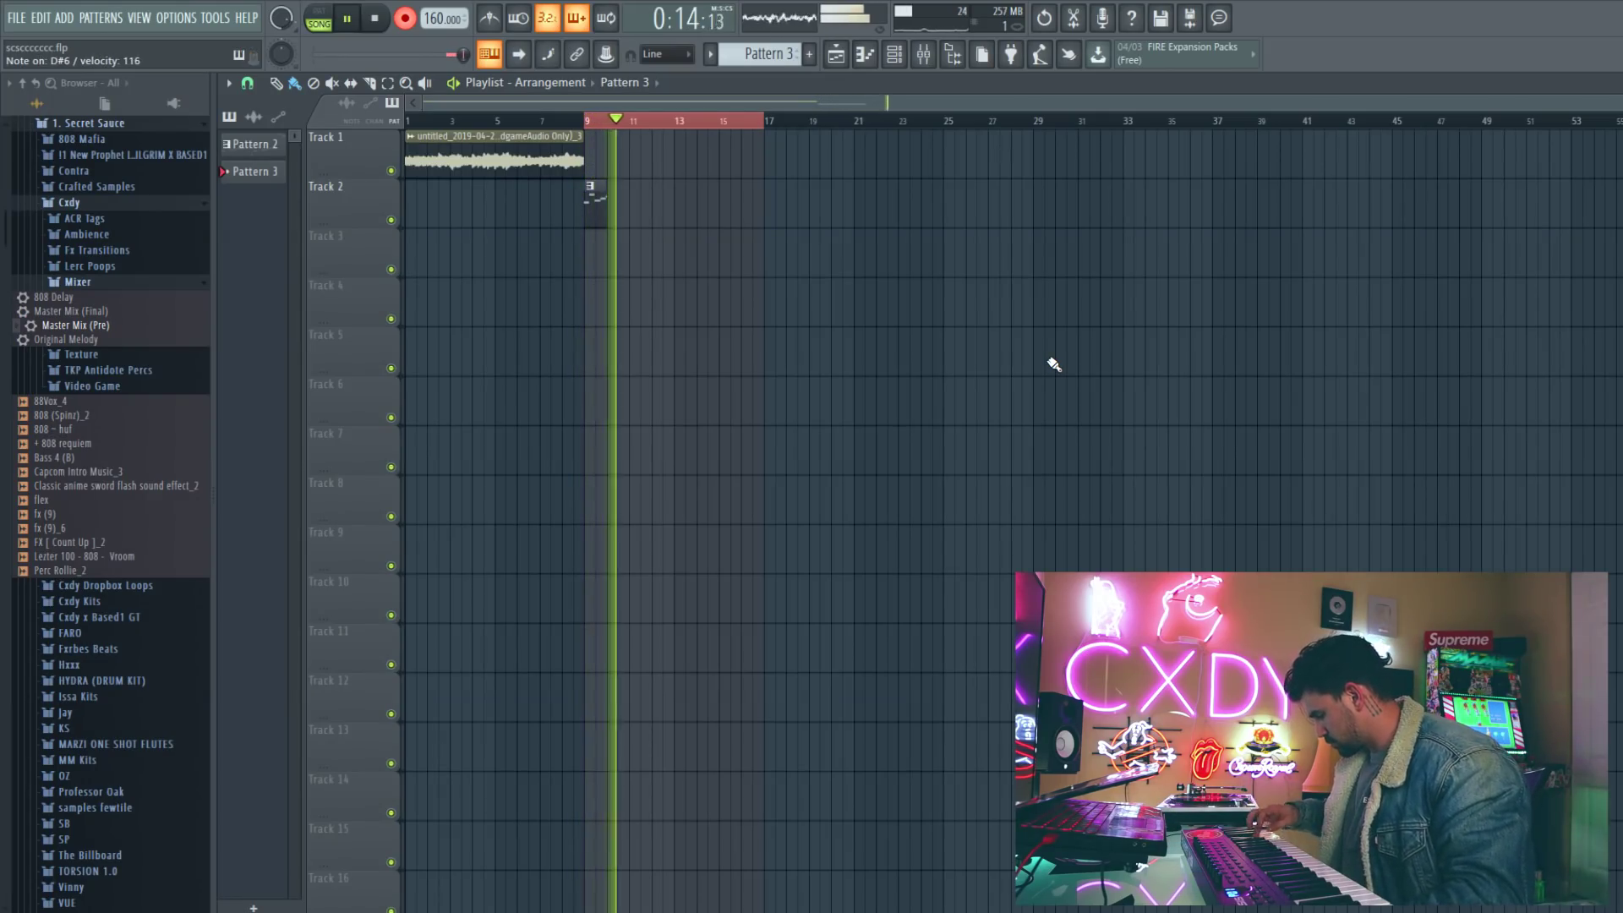
Step: Stop recording Pattern 3 and open the piano roll of the sliced sample channel
{"action": "key", "text": "space"}
{"action": "left_click", "coordinate": [893, 61]}
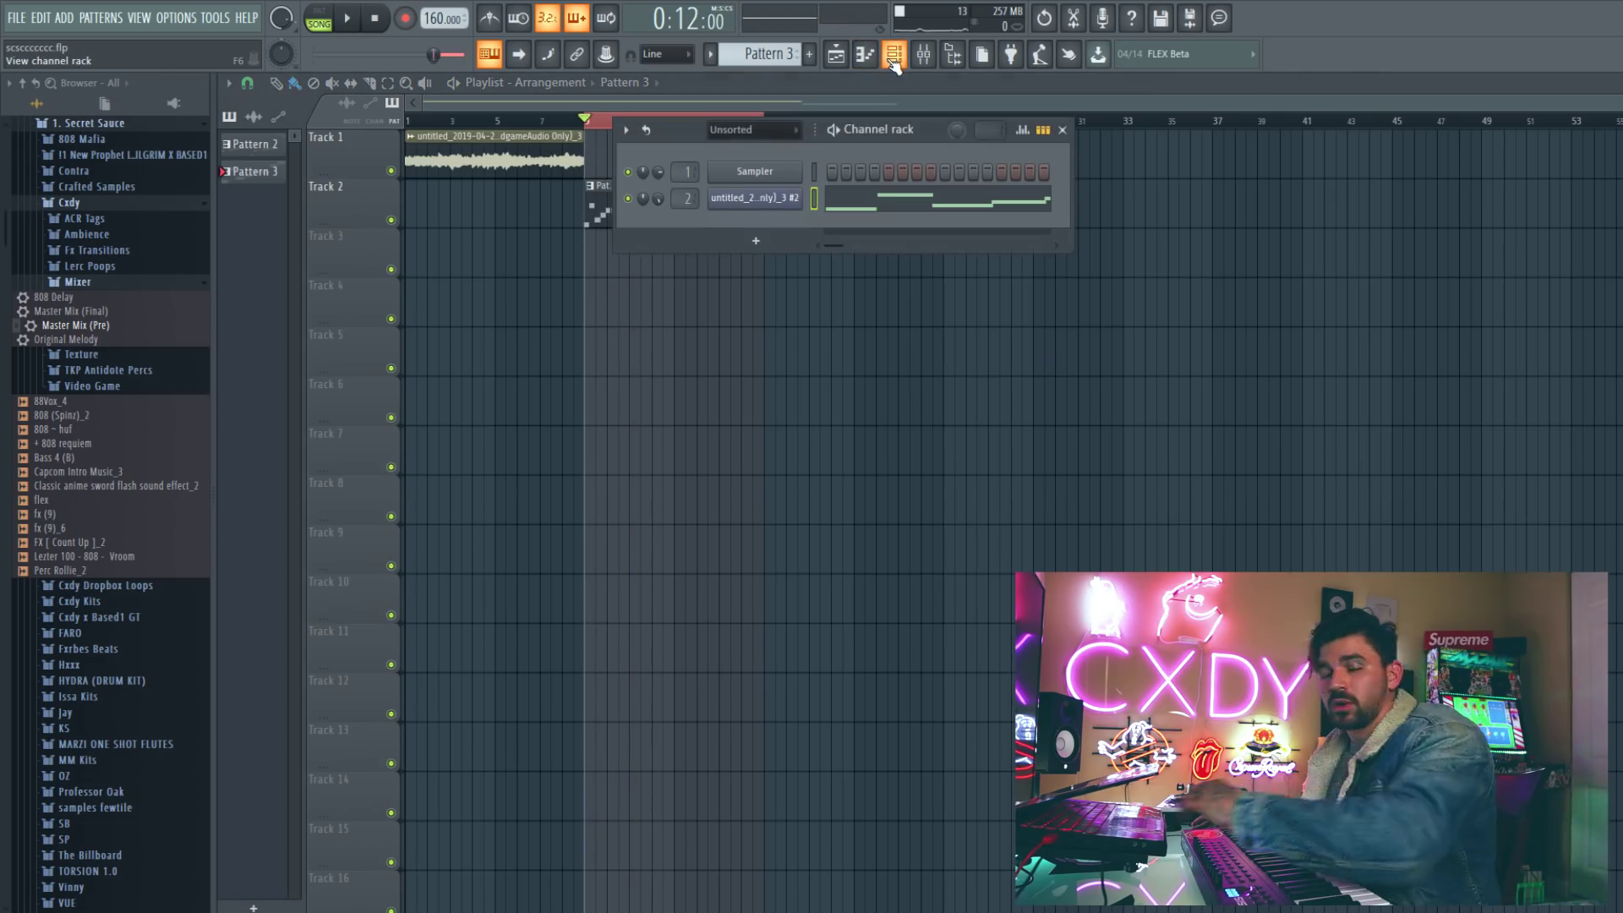
{"action": "left_click", "coordinate": [886, 201]}
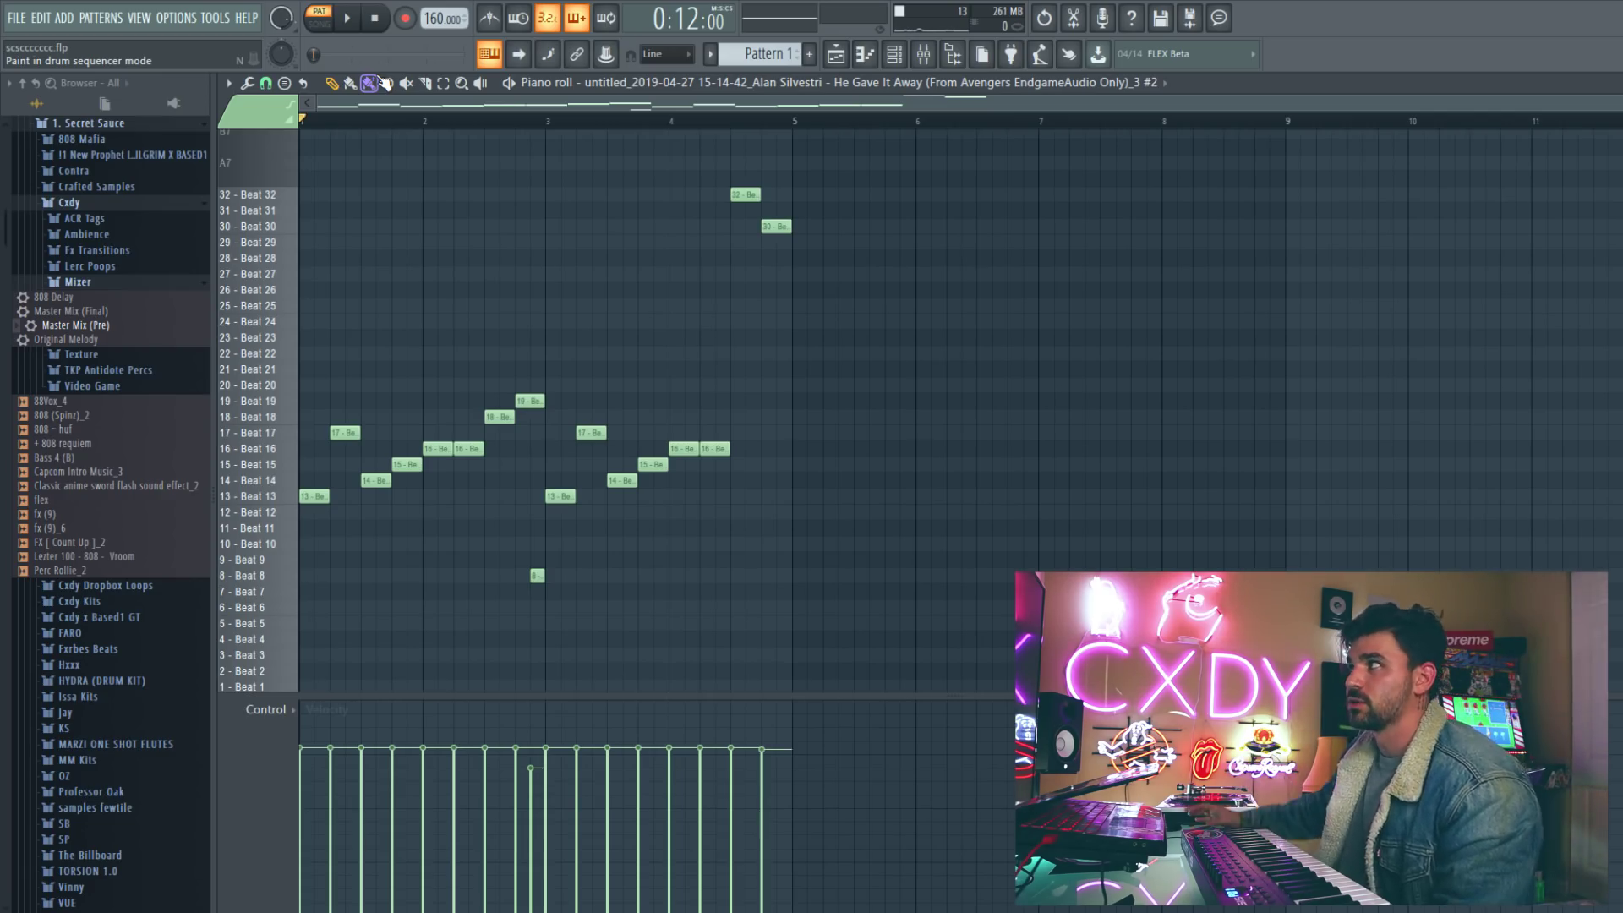
Step: Audition the last two notes and the short Beat 8 note of the sliced melody, and play the pattern from its start
{"action": "left_click_drag", "start_coordinate": [733, 126], "coordinate": [792, 127]}
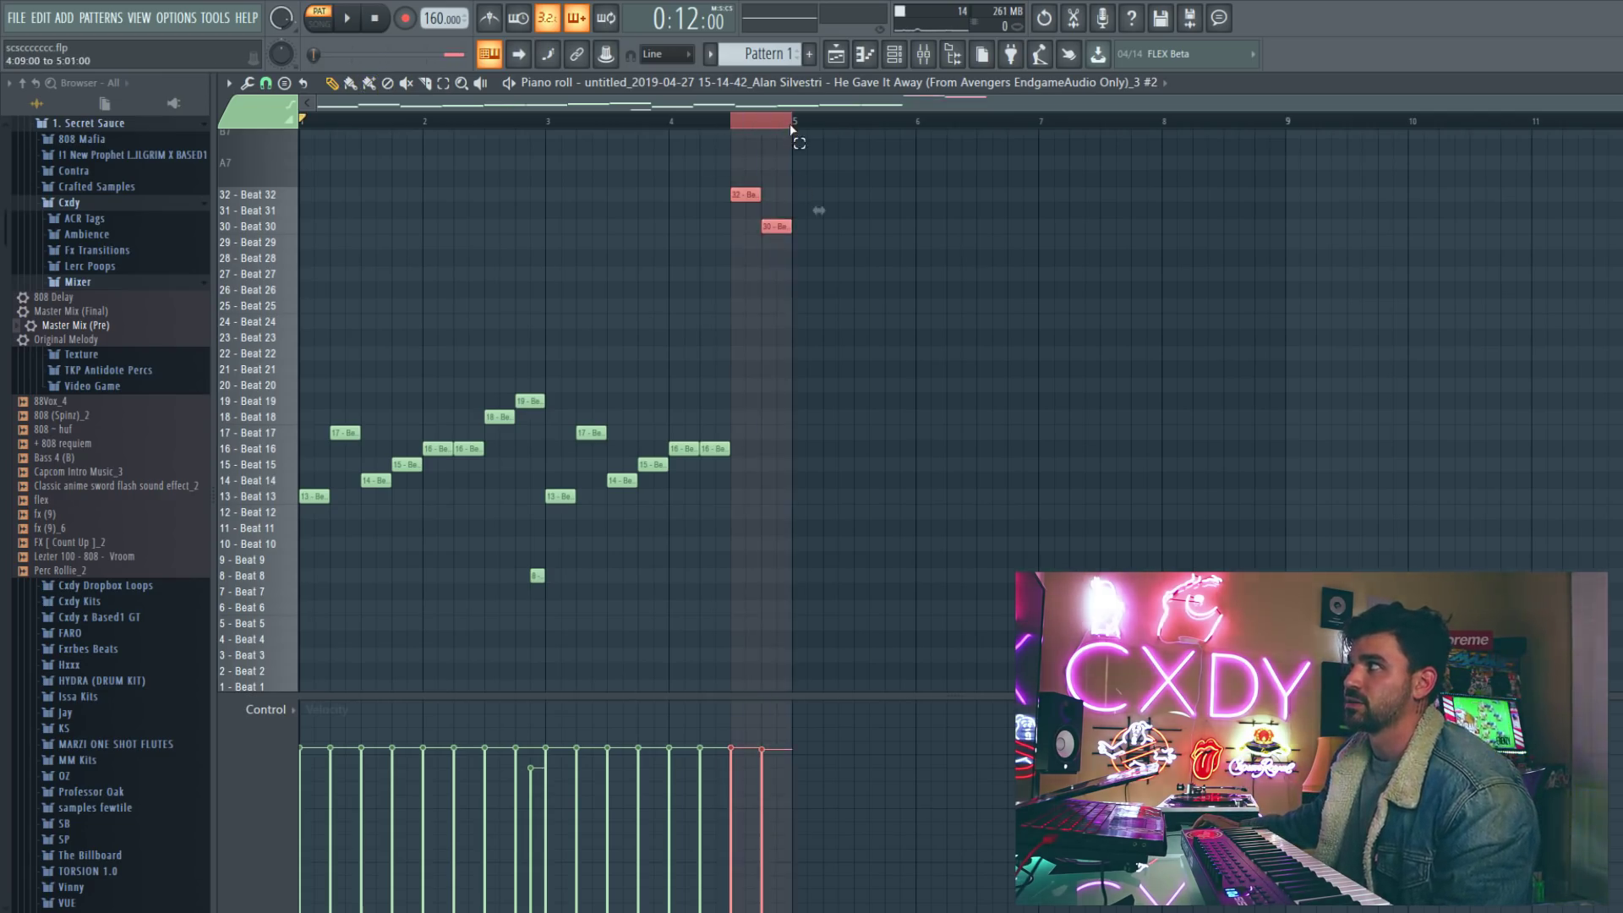
{"action": "left_click", "coordinate": [536, 576]}
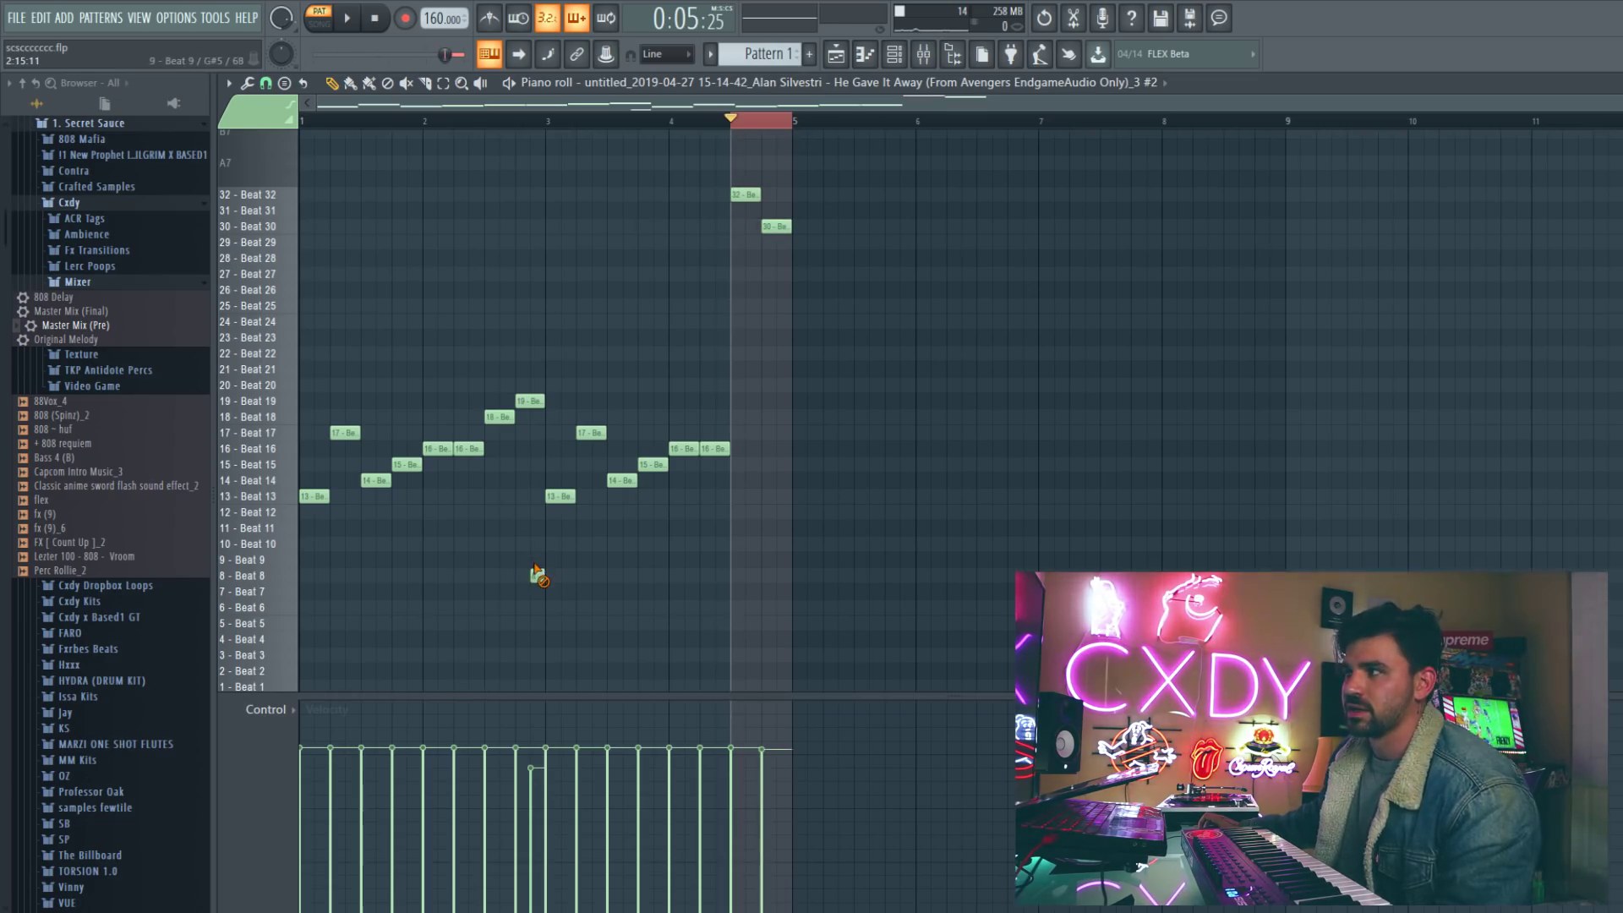
{"action": "key", "text": "ctrl+z"}
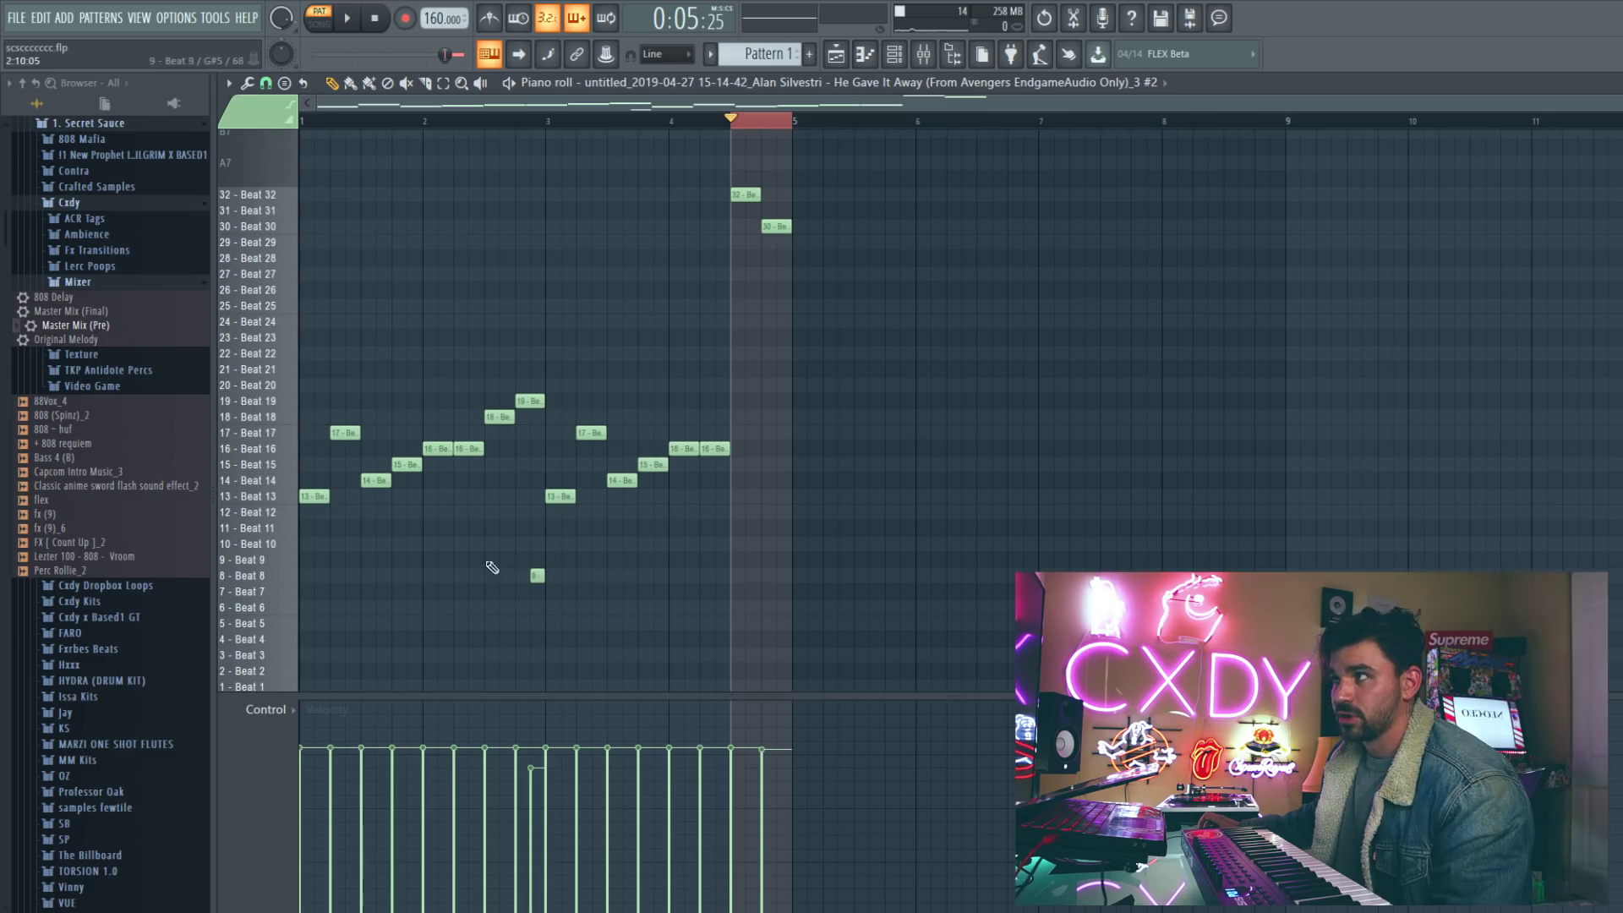
{"action": "left_click", "coordinate": [428, 126]}
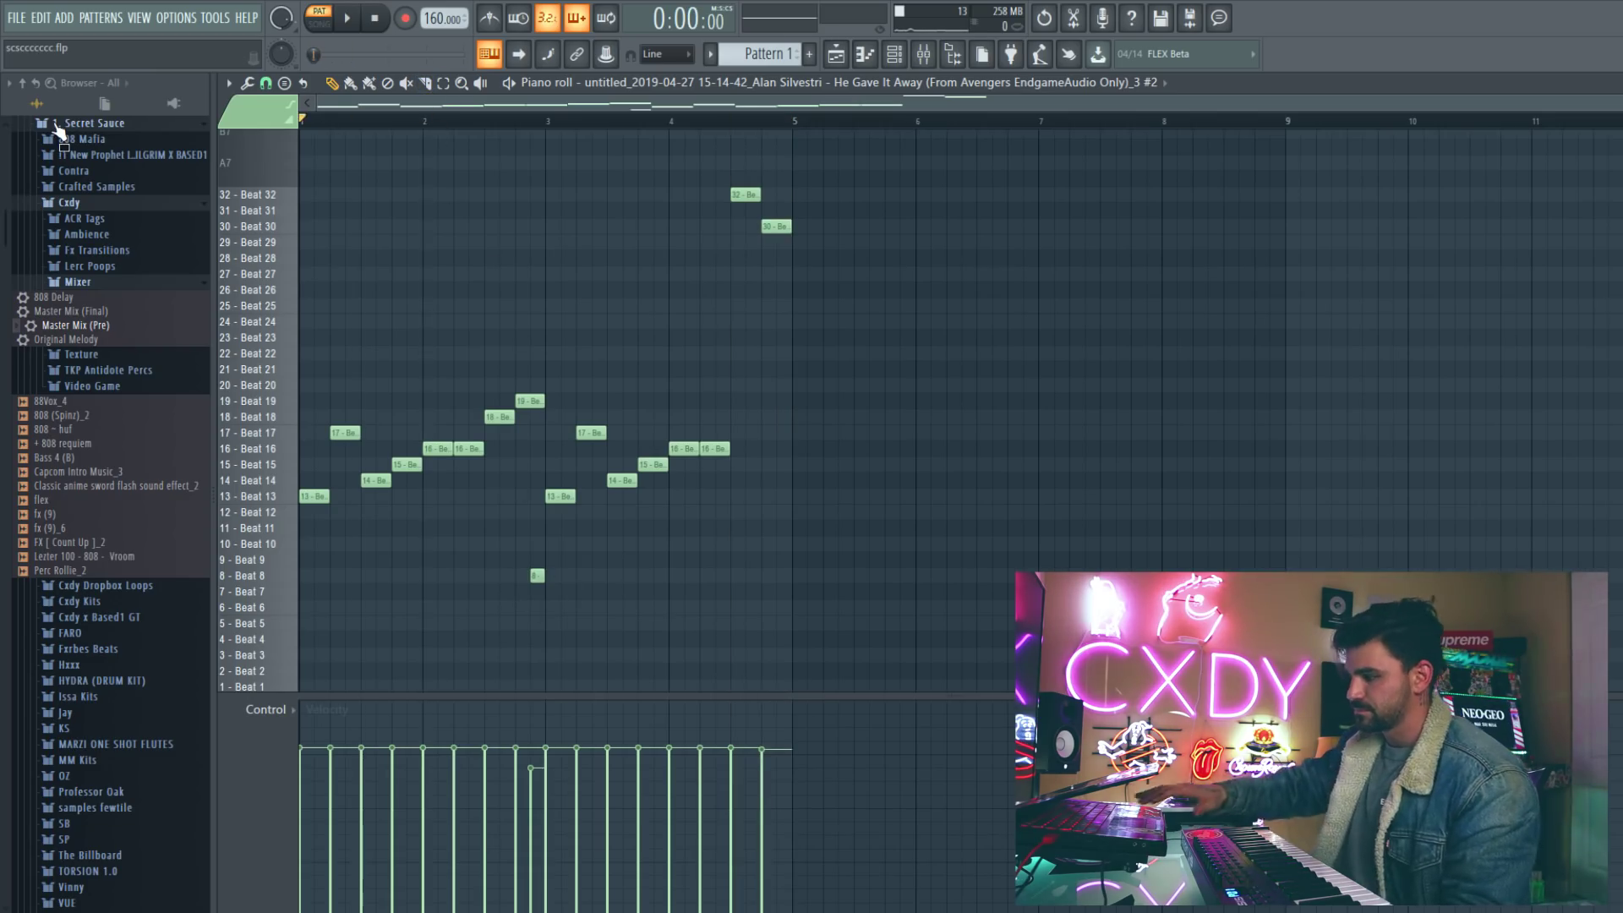
{"action": "key", "text": "space"}
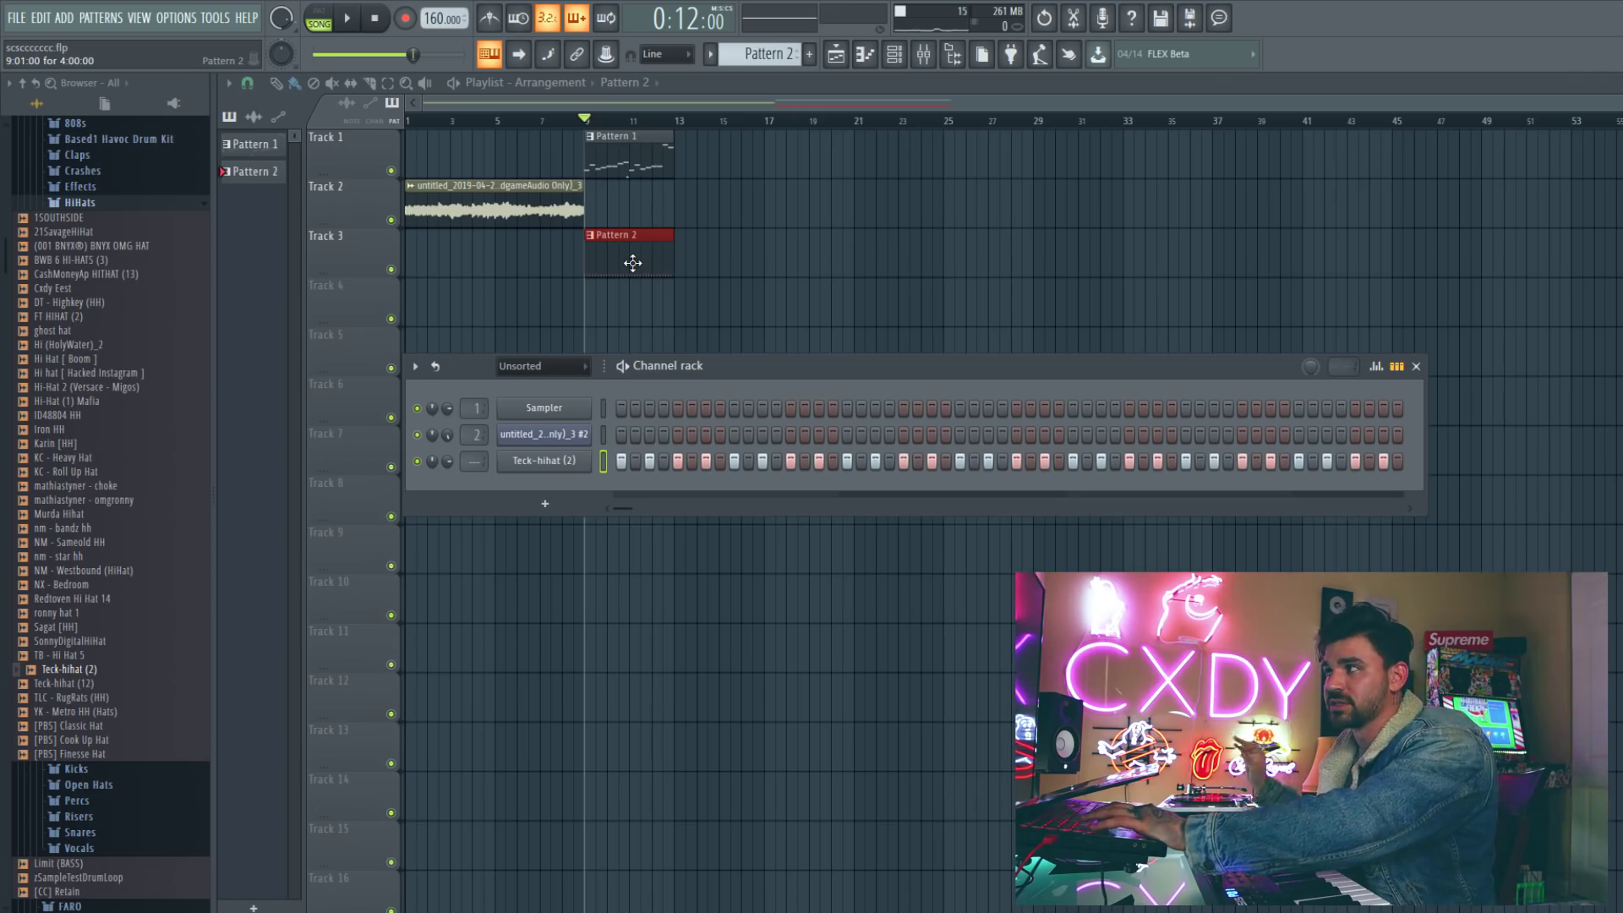
Step: Add a descending four-note hi-hat roll on A#4, A4, G4 and F#4 at the end of bar 2, and play it back
{"action": "key", "text": "space"}
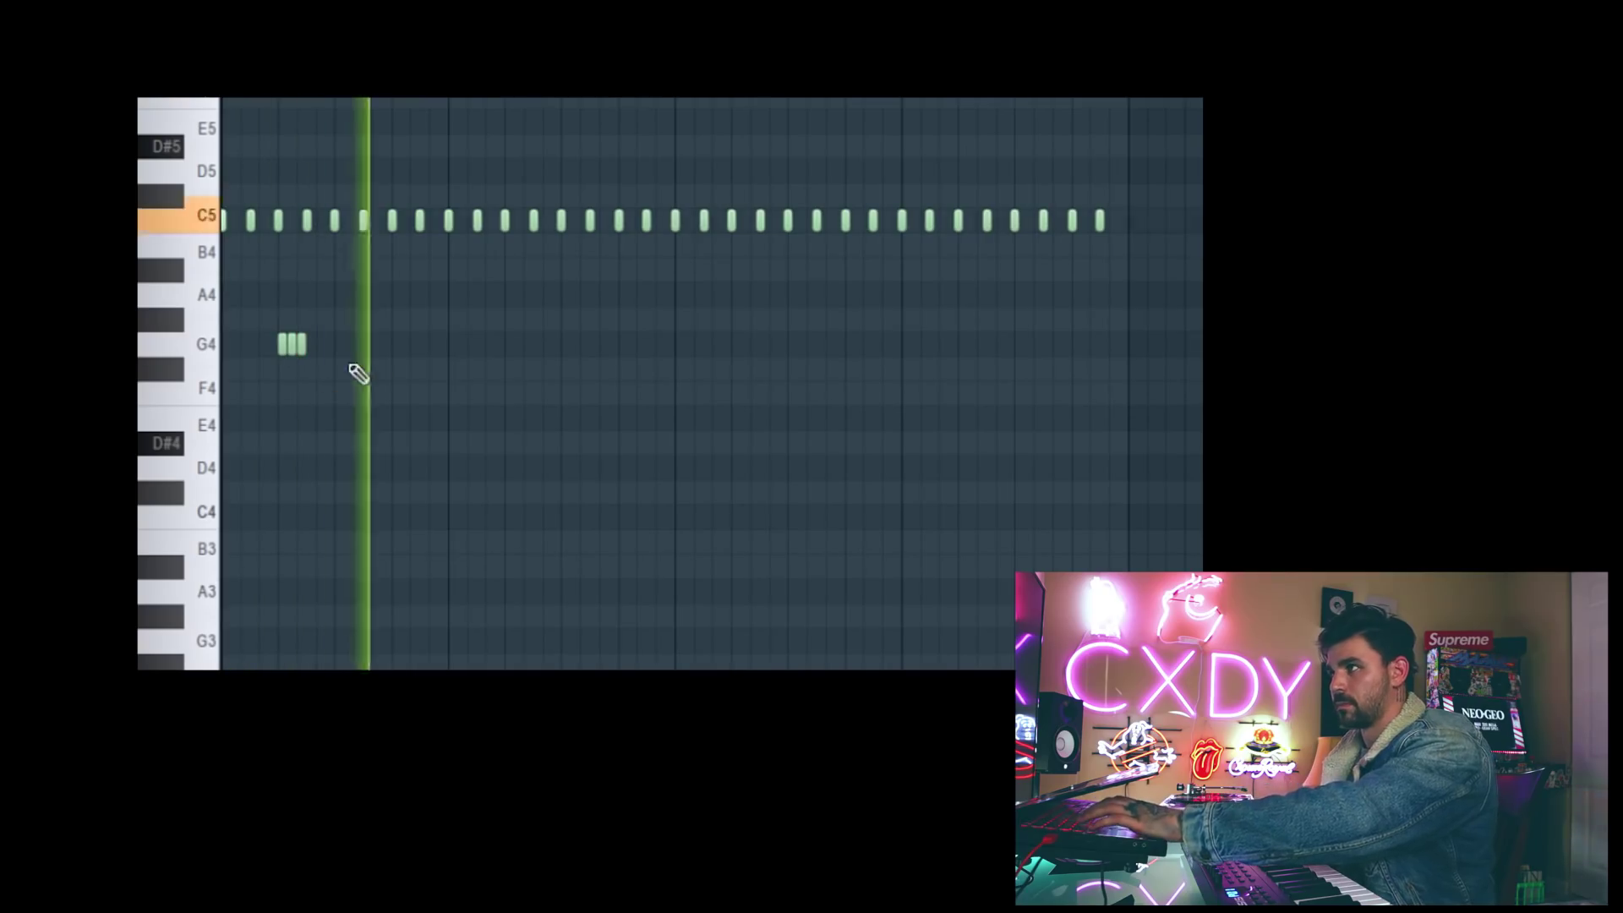
{"action": "key", "text": "space"}
{"action": "left_click_drag", "start_coordinate": [508, 418], "coordinate": [473, 267]}
{"action": "left_click_drag", "start_coordinate": [585, 275], "coordinate": [620, 272]}
{"action": "left_click", "coordinate": [632, 294]}
{"action": "left_click", "coordinate": [640, 342]}
{"action": "left_click", "coordinate": [652, 369]}
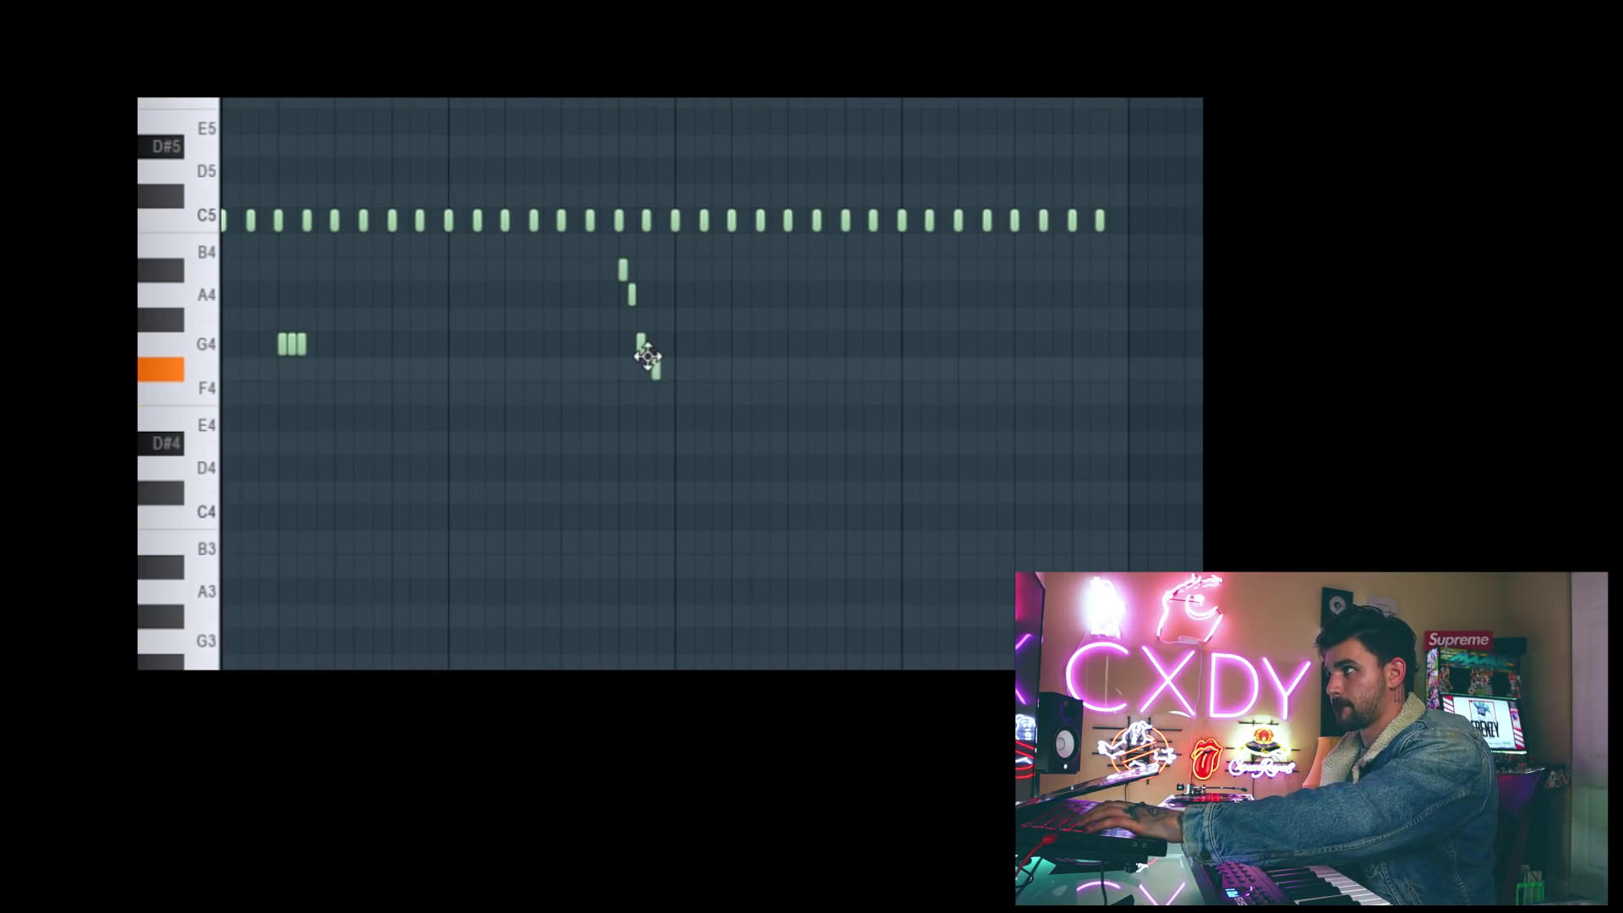
{"action": "left_click_drag", "start_coordinate": [646, 356], "coordinate": [605, 256]}
{"action": "key", "text": "space"}
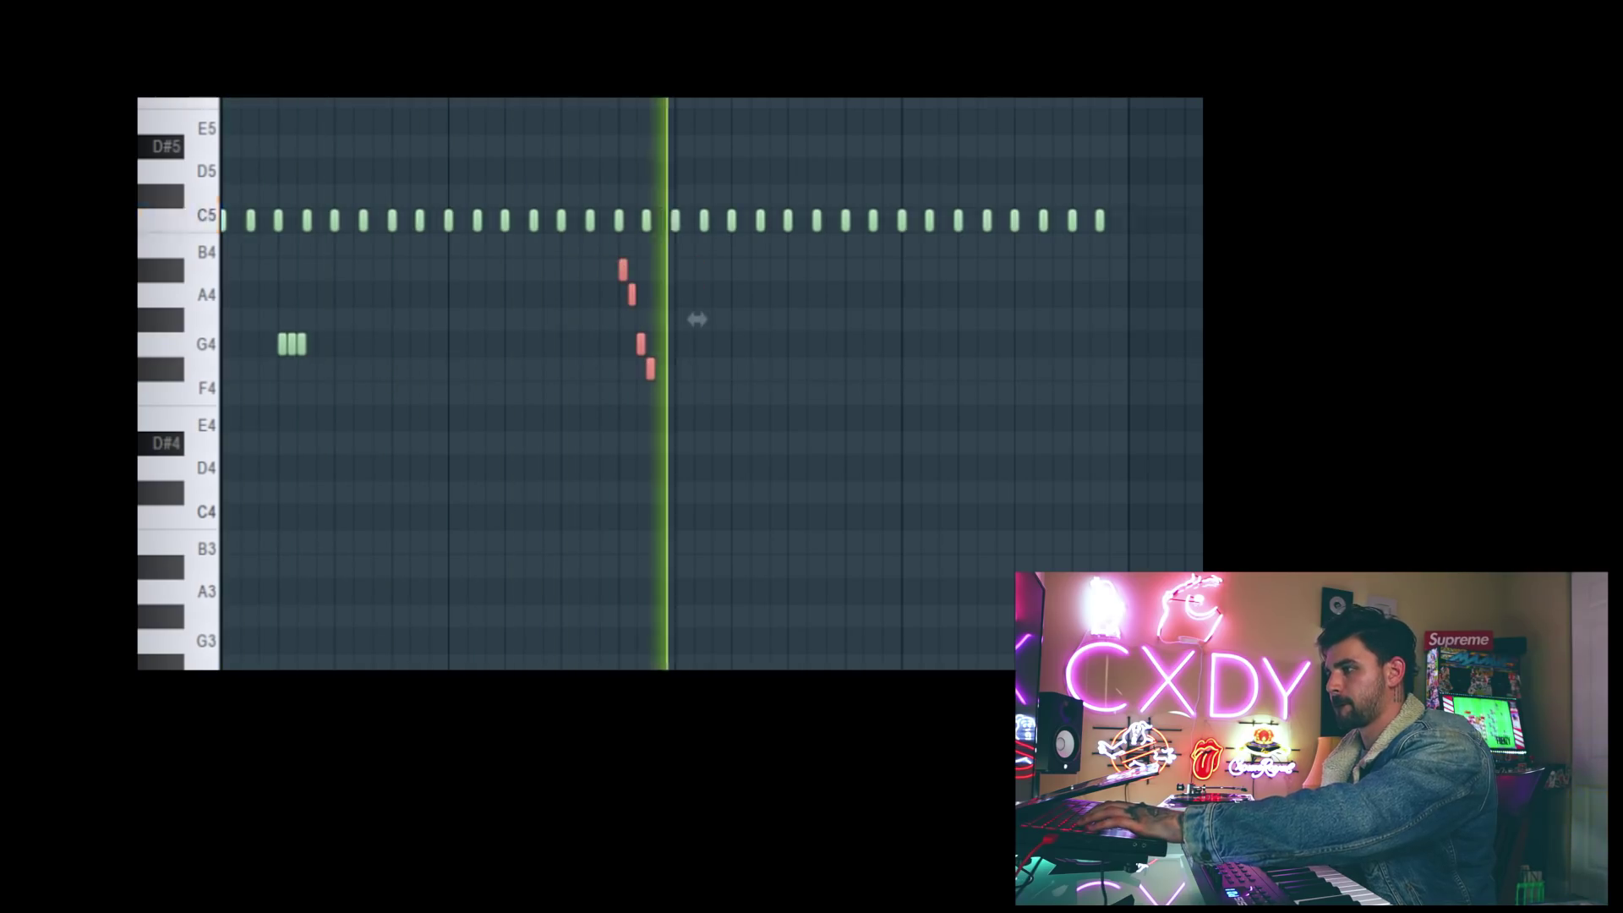
Step: Try short G4 hi-hat notes in the second half of bar 3, and play back the hi-hat pattern
{"action": "left_click", "coordinate": [873, 352]}
{"action": "left_click", "coordinate": [819, 346]}
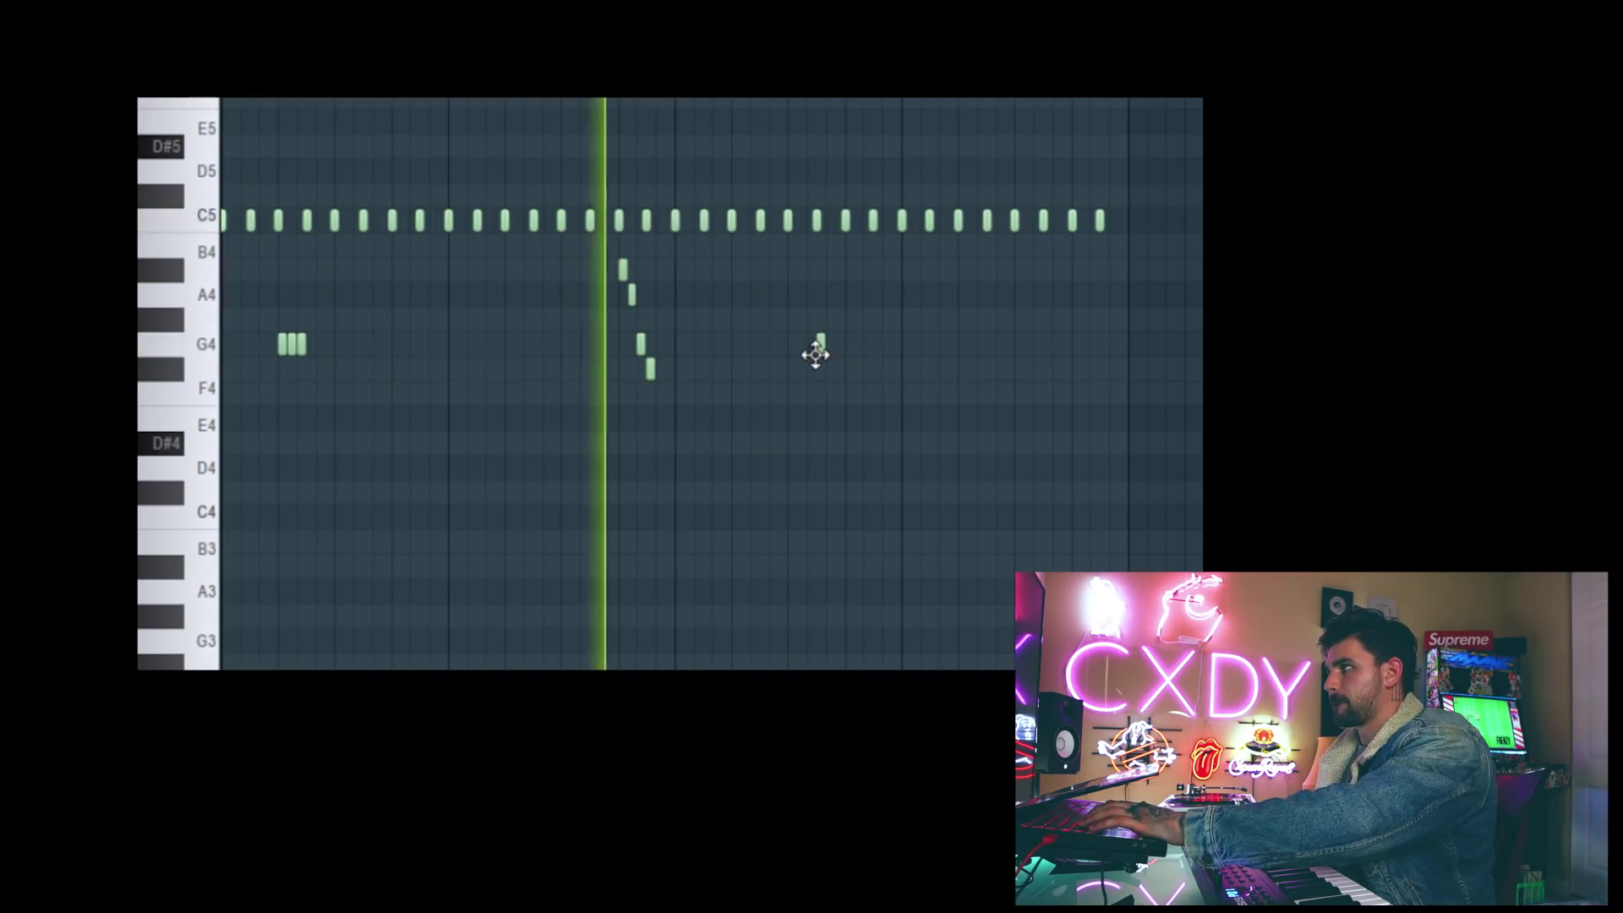
{"action": "left_click", "coordinate": [849, 342]}
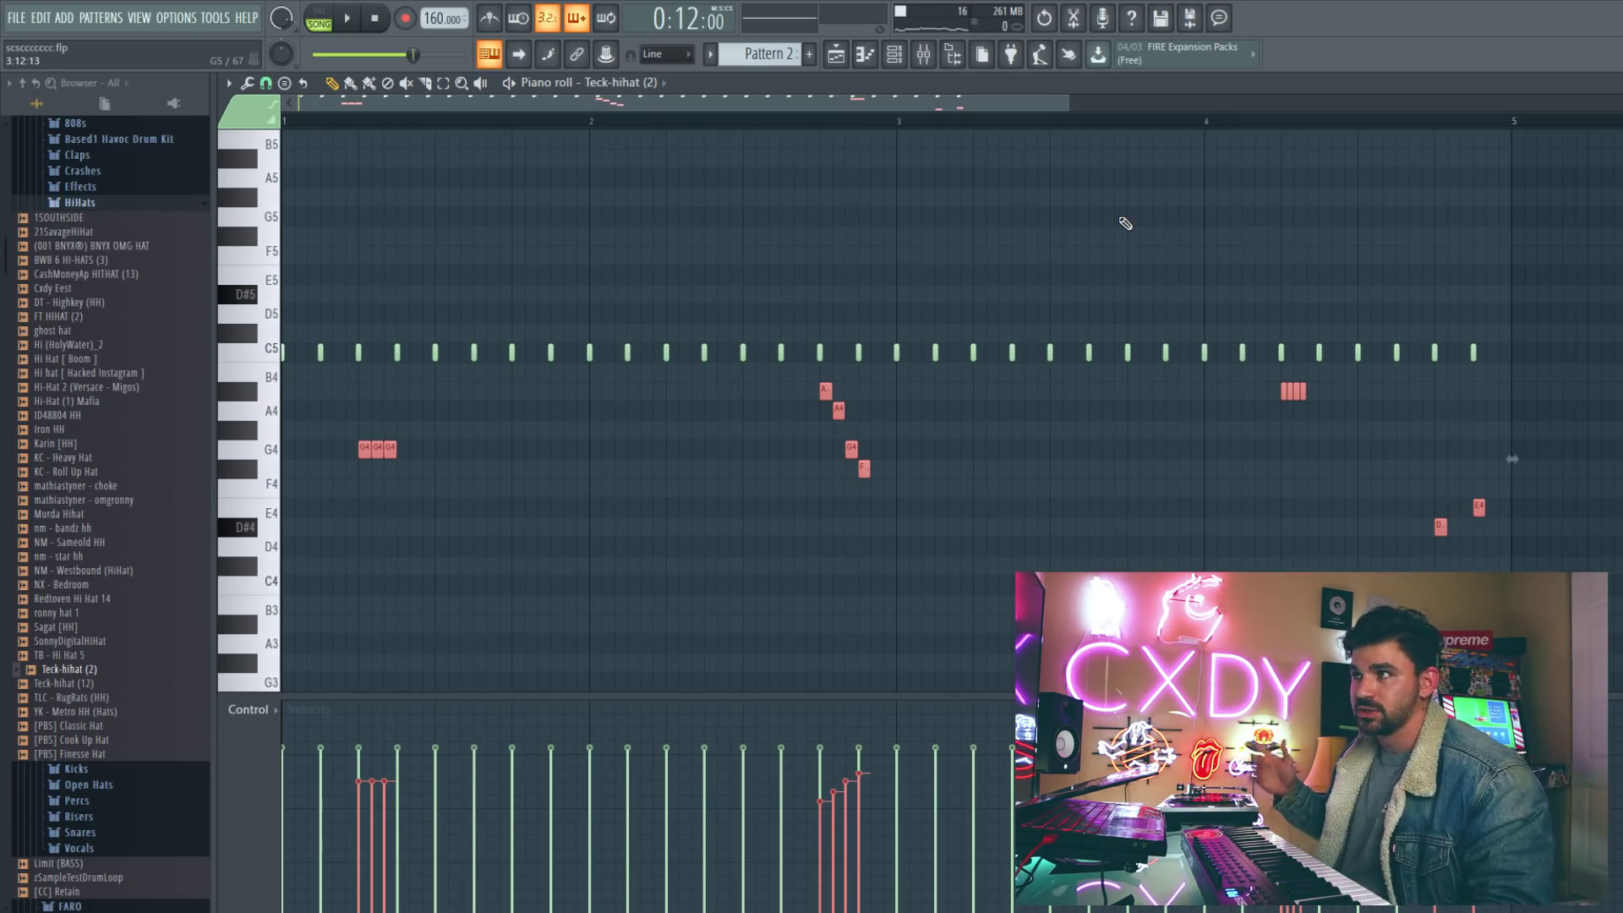
{"action": "key", "text": "space"}
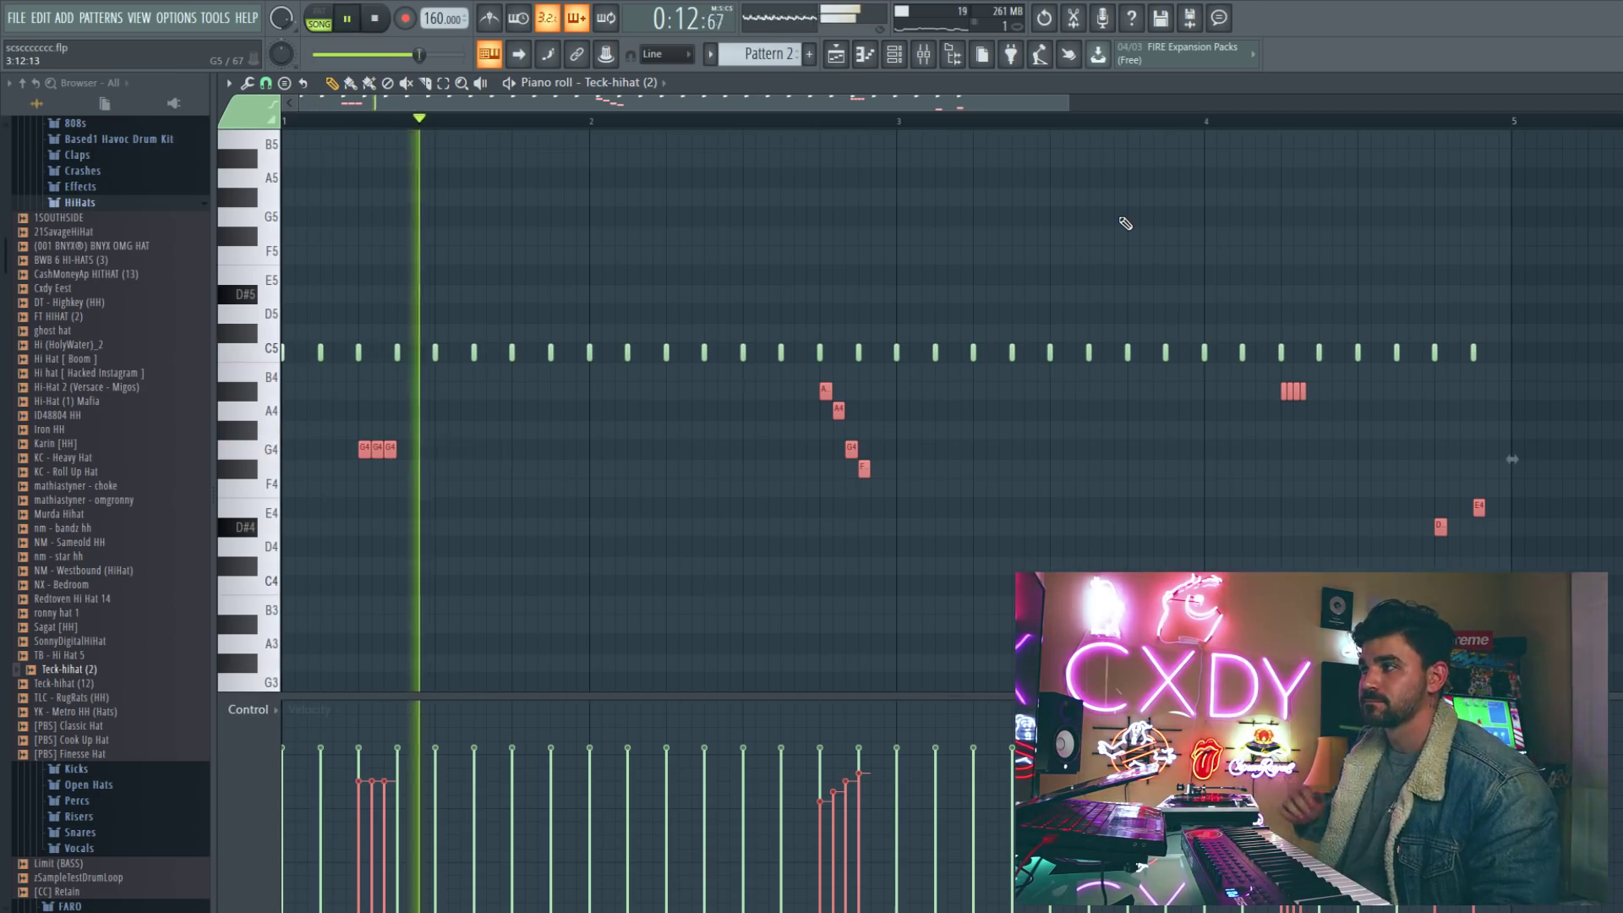